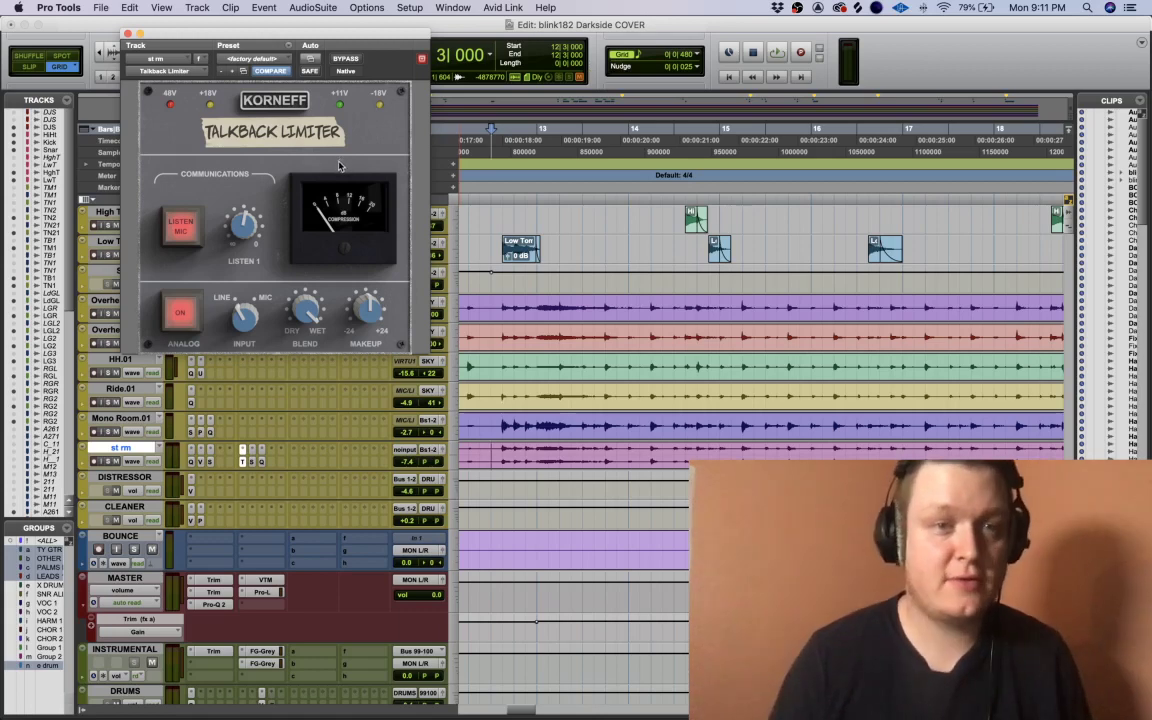
- Bypass the Talkback Limiter on st rm, audition the drums briefly, then bring up its Pro-Q 2
super+click(242, 461)
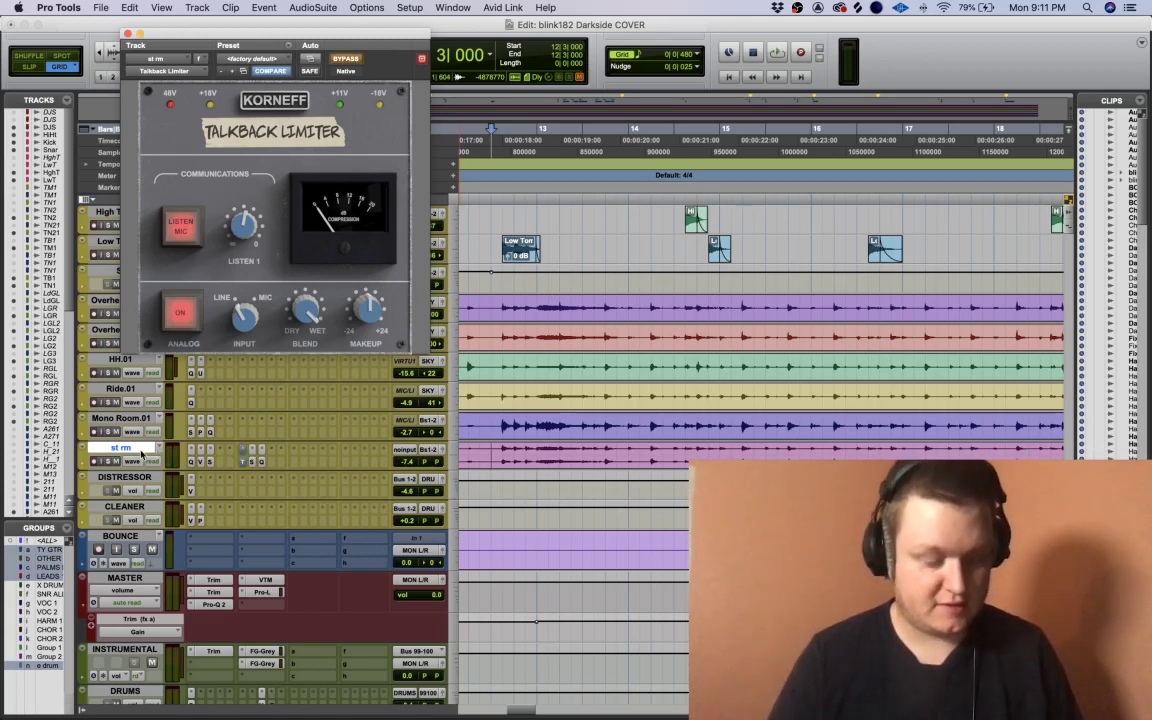
click(111, 461)
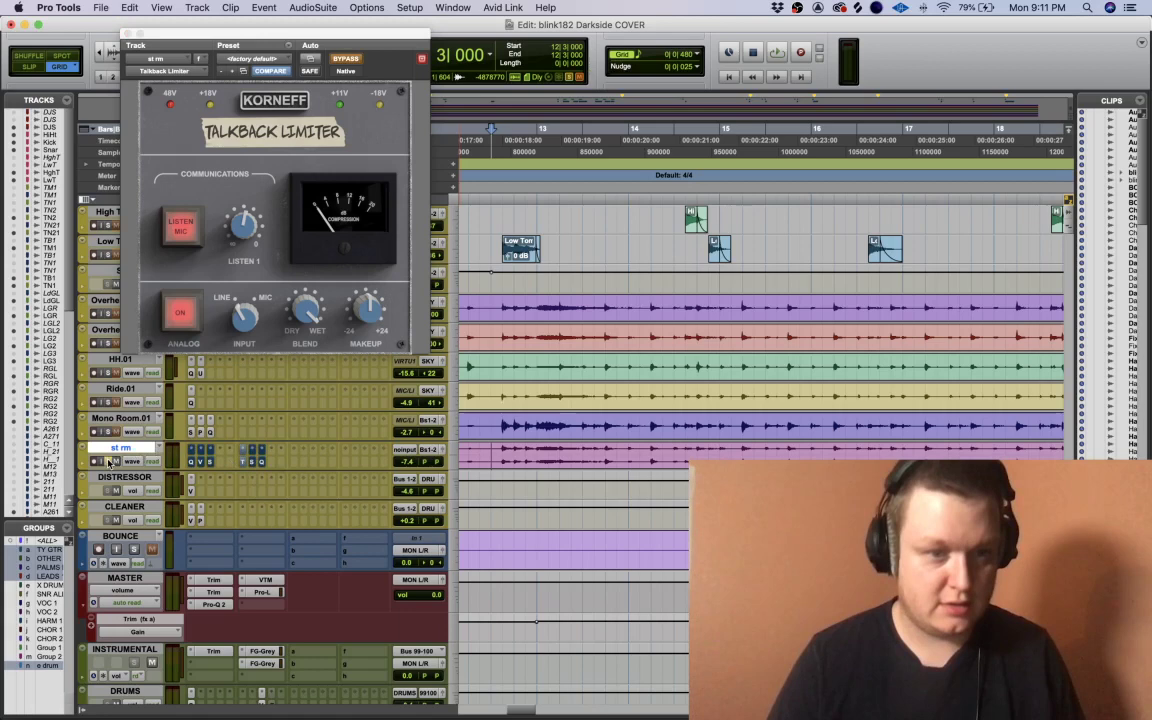
key(space)
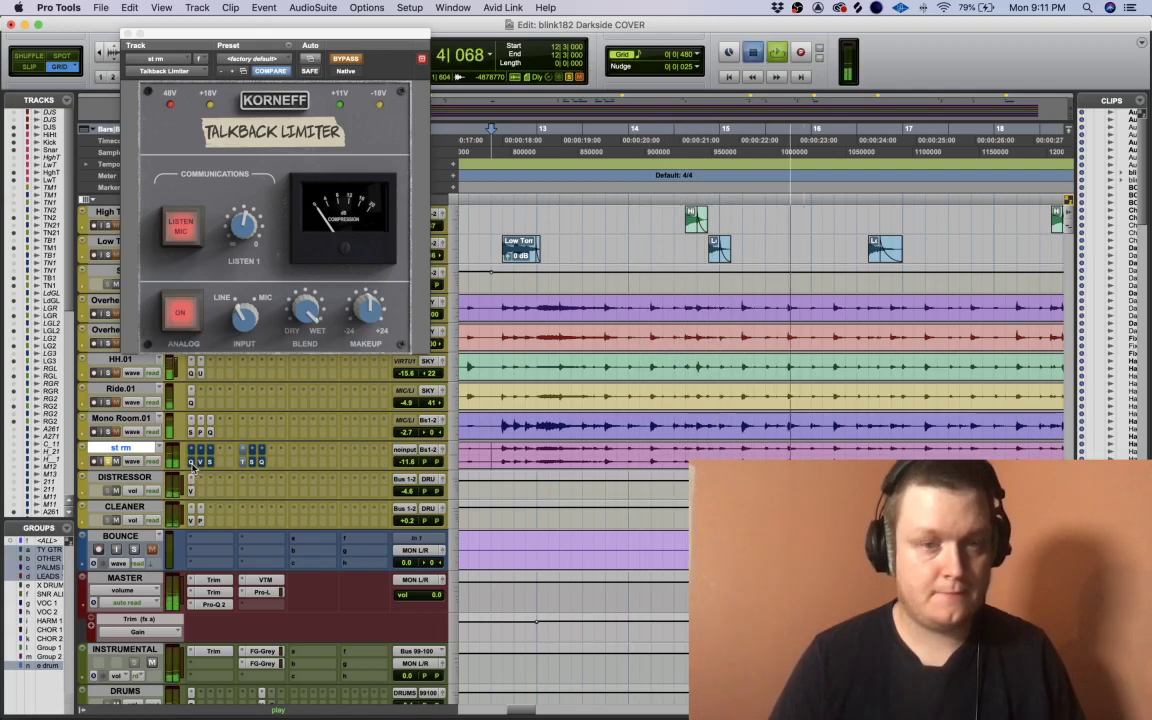
key(space)
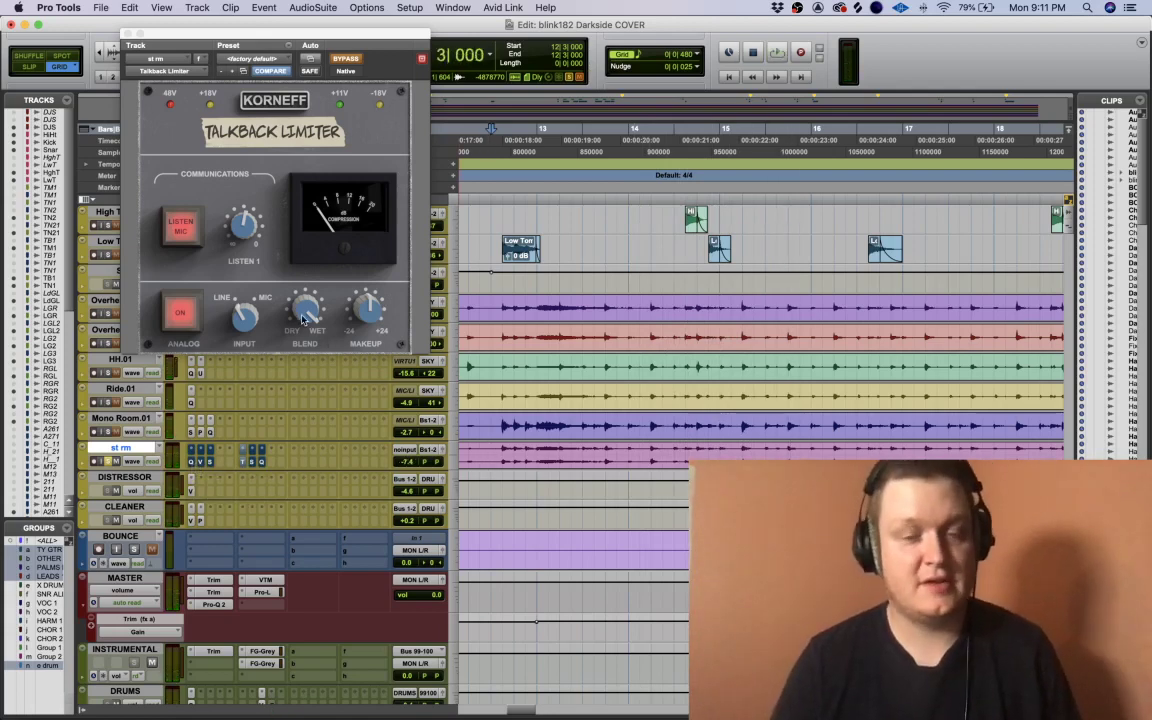
click(191, 463)
- Re-enable the first Pro-Q 2 and check the VintageVerb, SIE-Q and Saturn inserts on st rm
drag(307, 33, 544, 21)
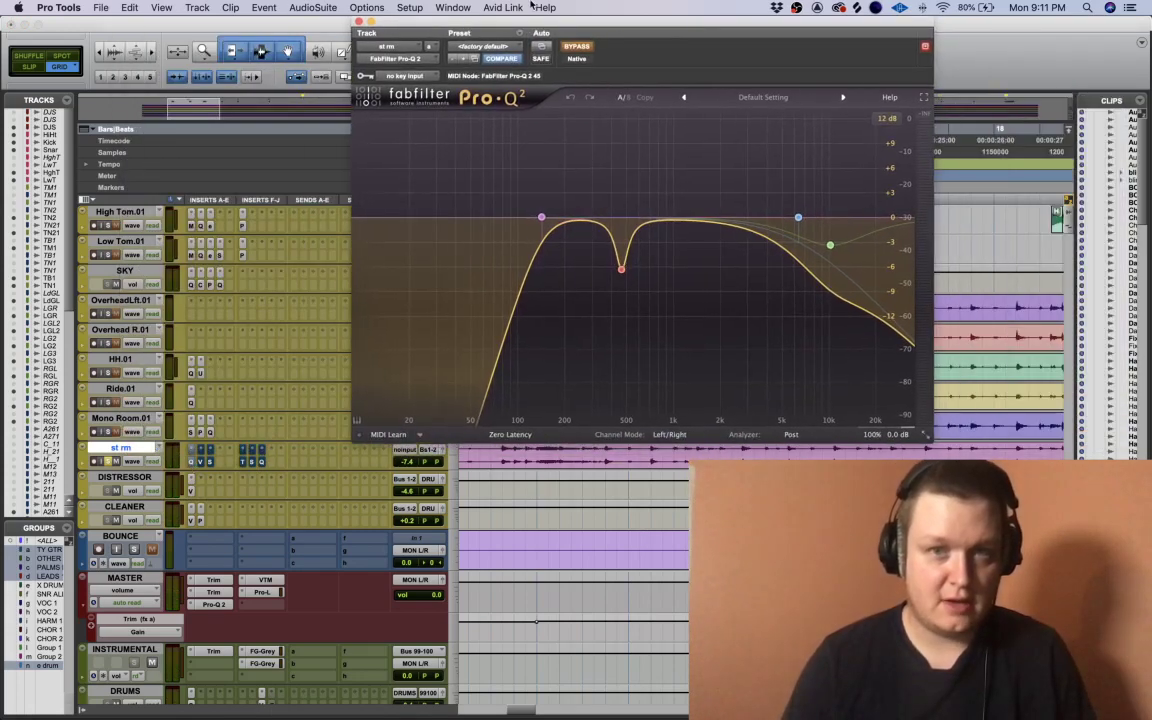
click(582, 47)
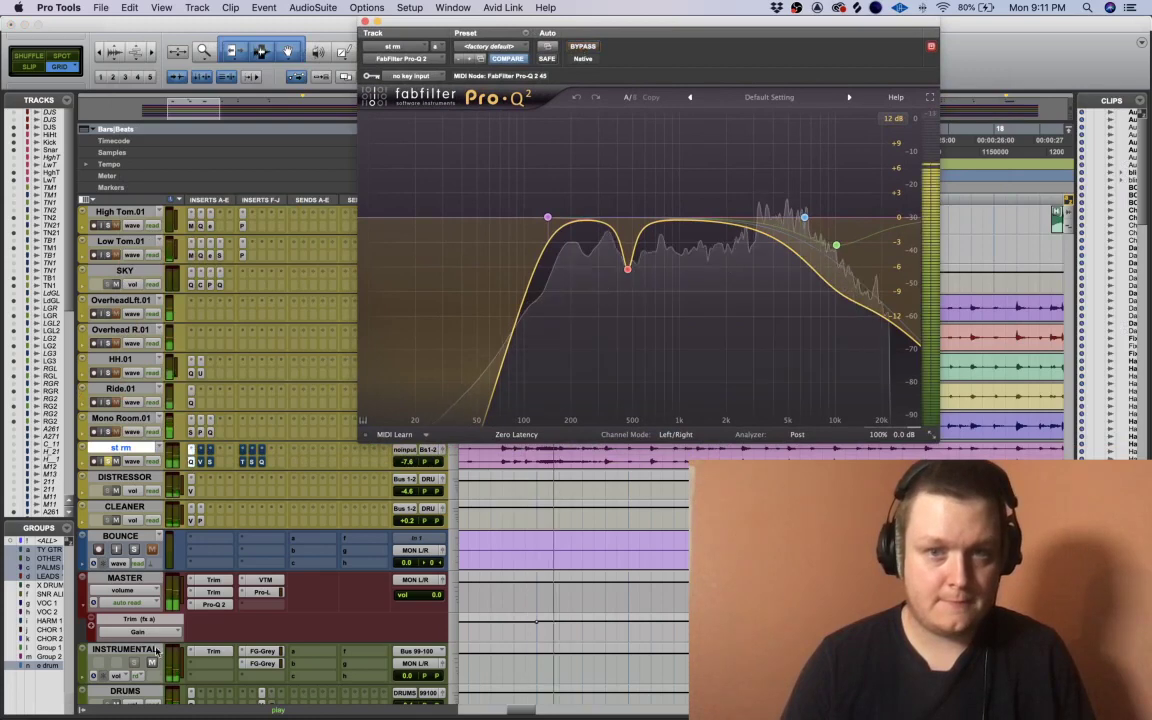
click(200, 463)
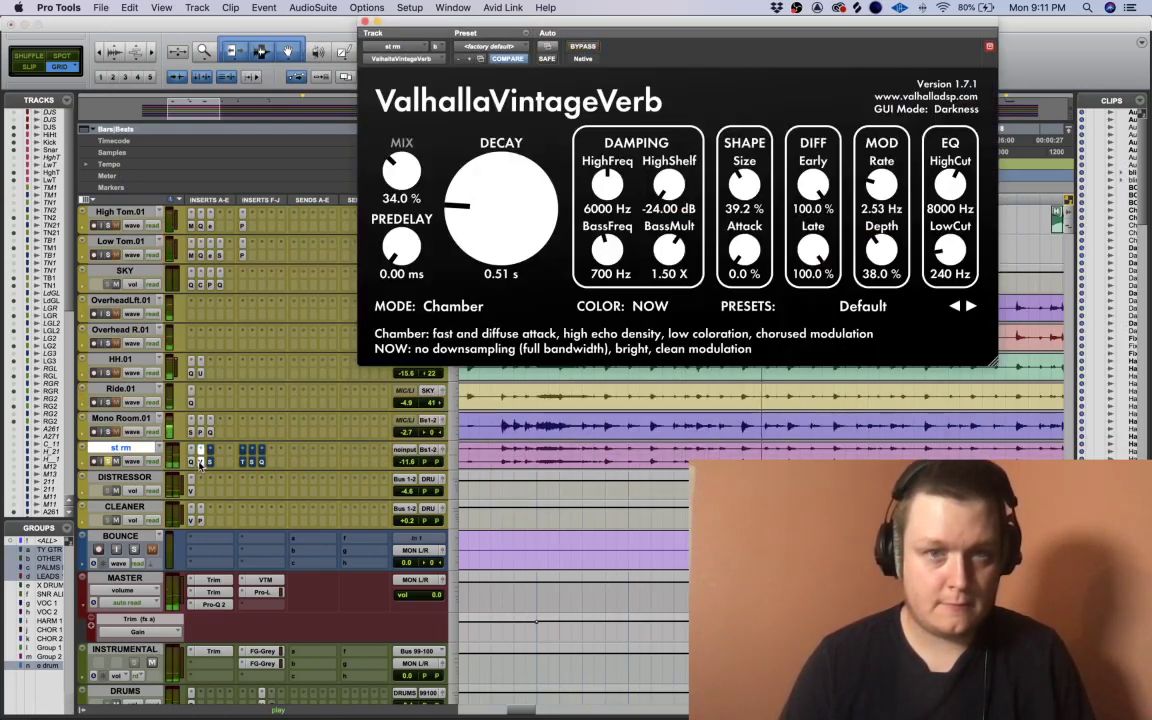
click(209, 463)
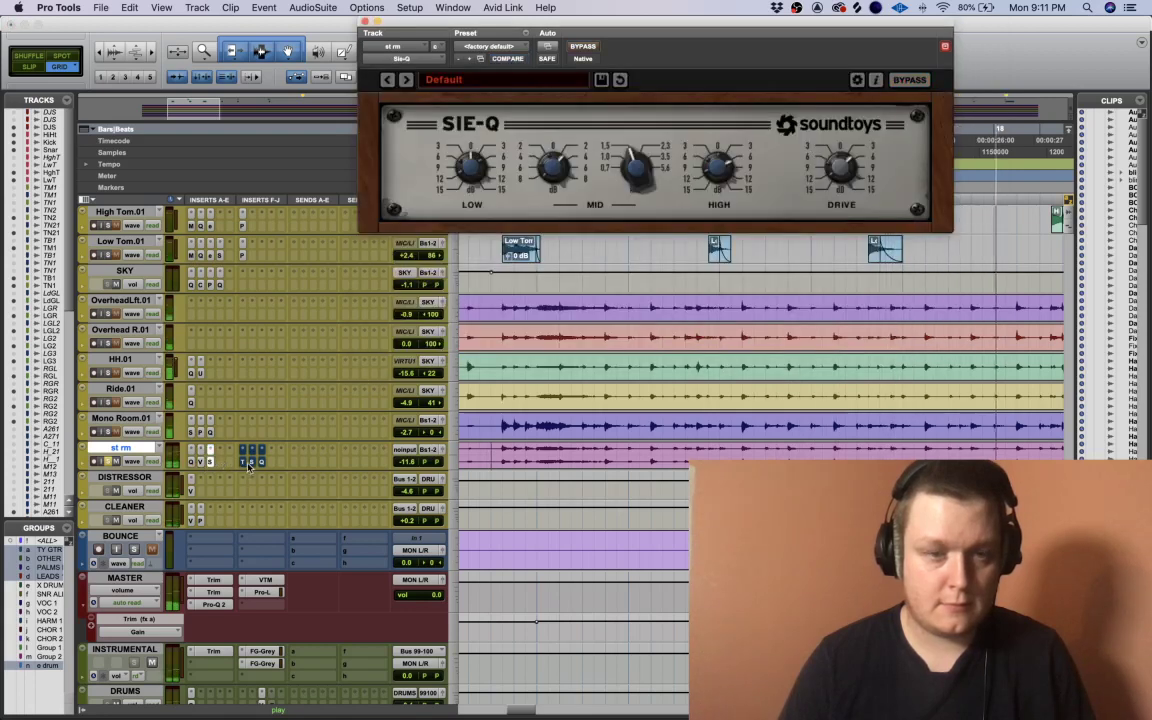
click(252, 462)
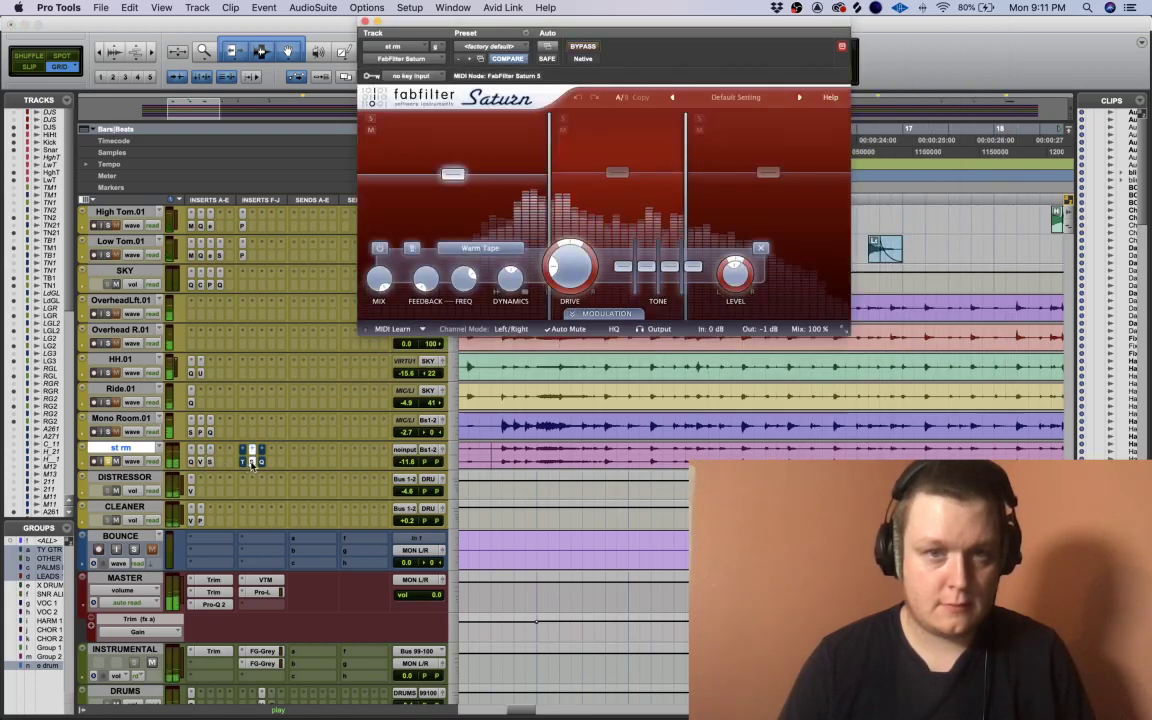
- Re-enable the second Pro-Q 2 instance on st rm and close its window
click(261, 463)
super+click(261, 463)
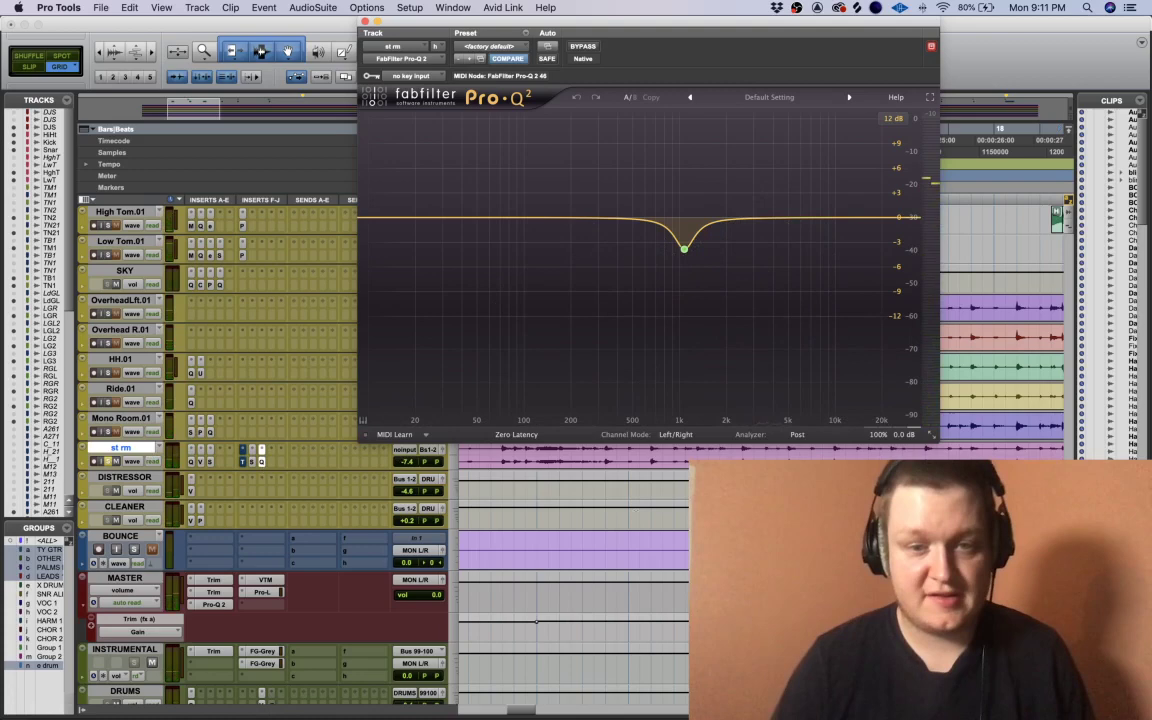
click(365, 21)
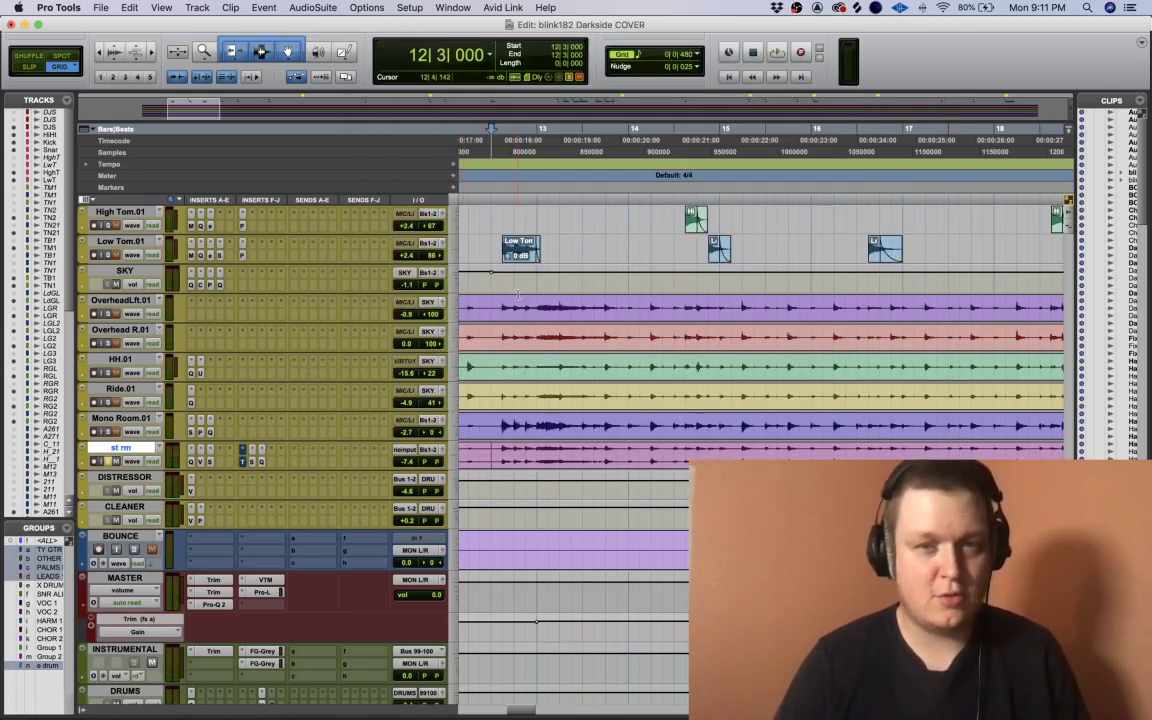
- Reopen the st rm Talkback Limiter and audition the room track twice
click(240, 461)
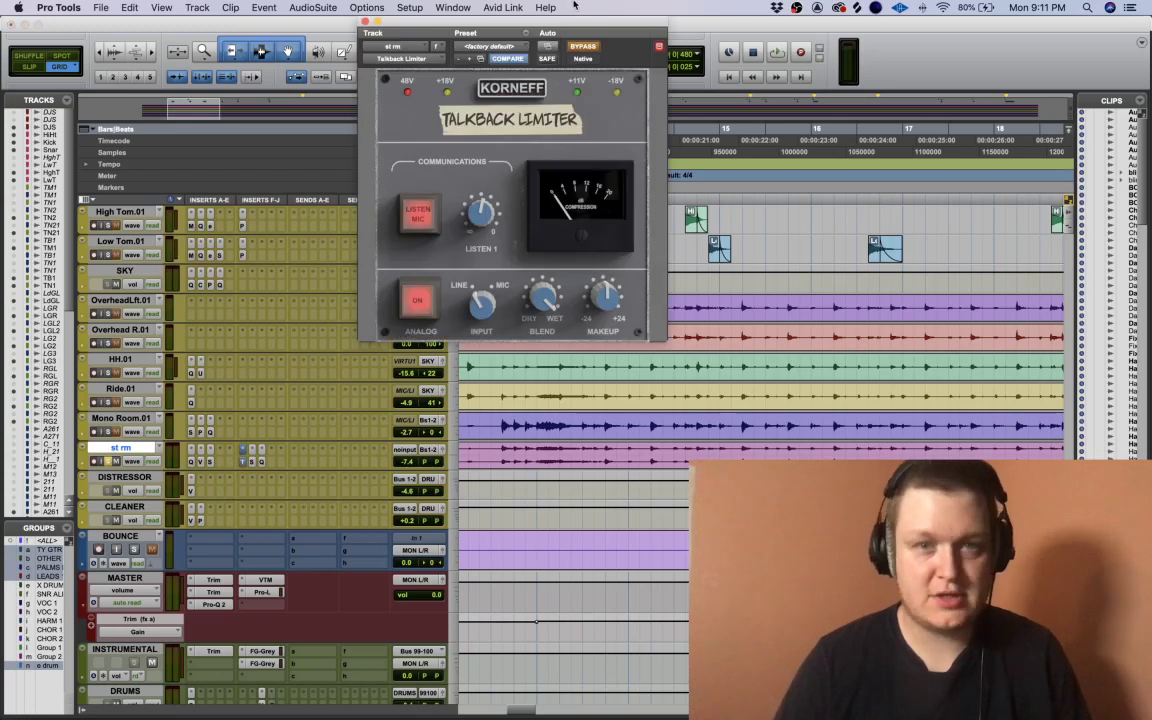
drag(567, 25, 324, 46)
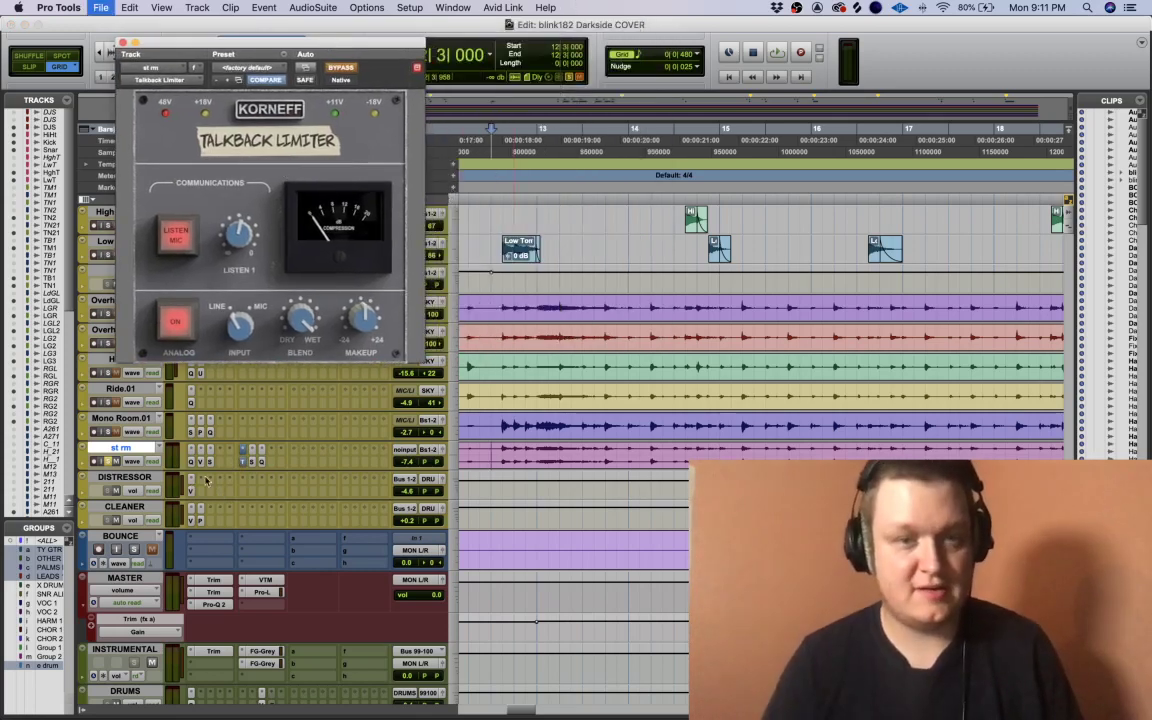
key(space)
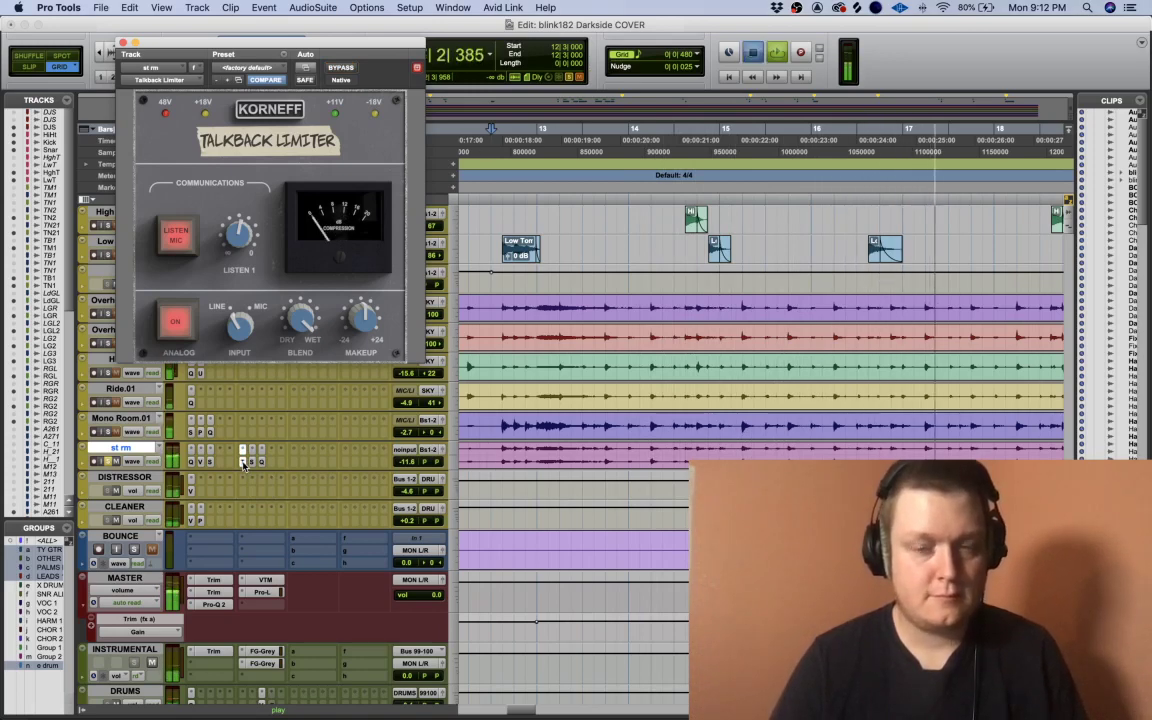
key(space)
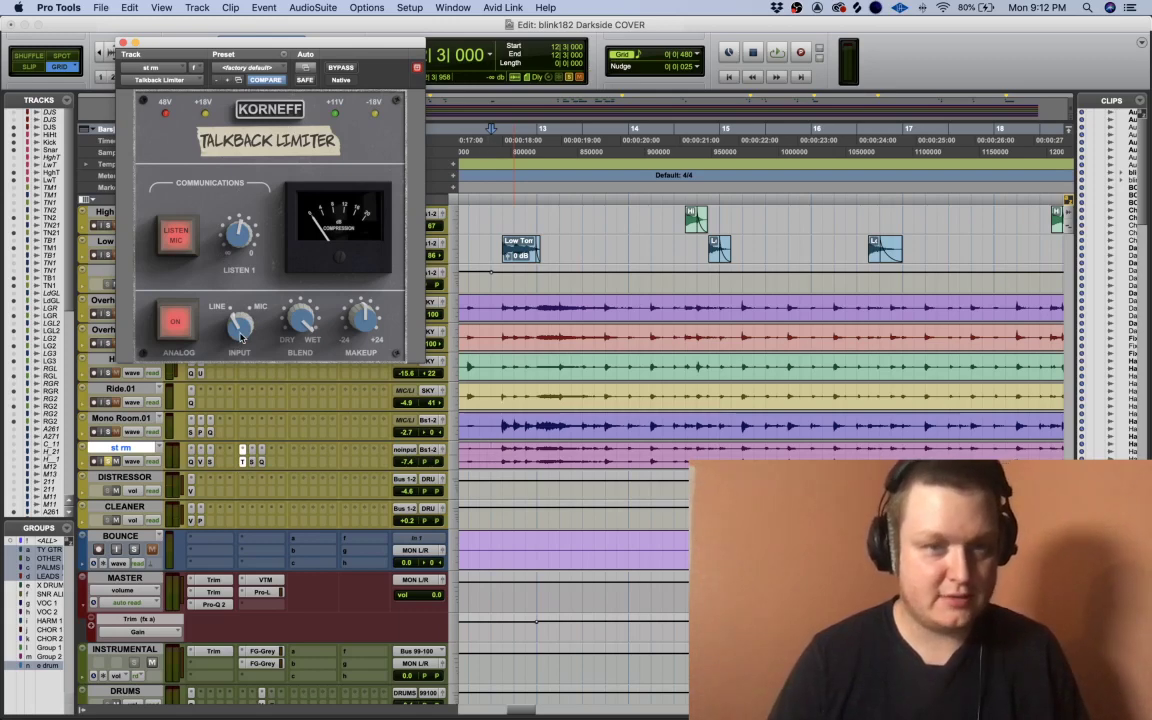
key(space)
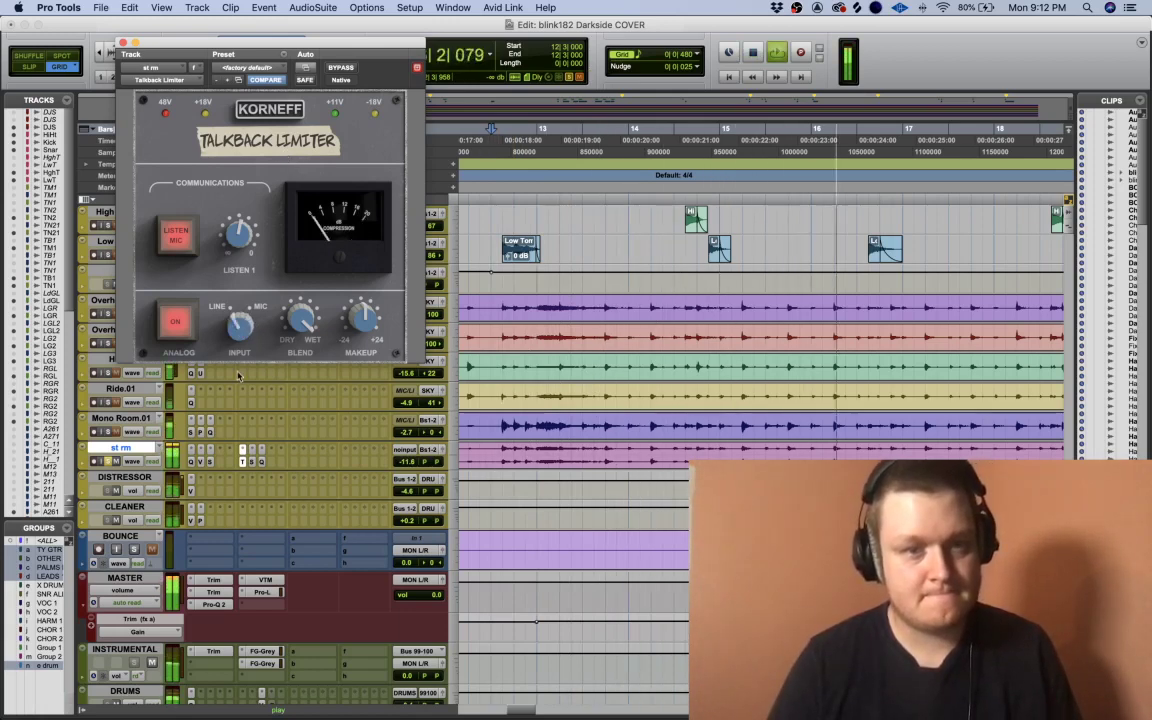
key(space)
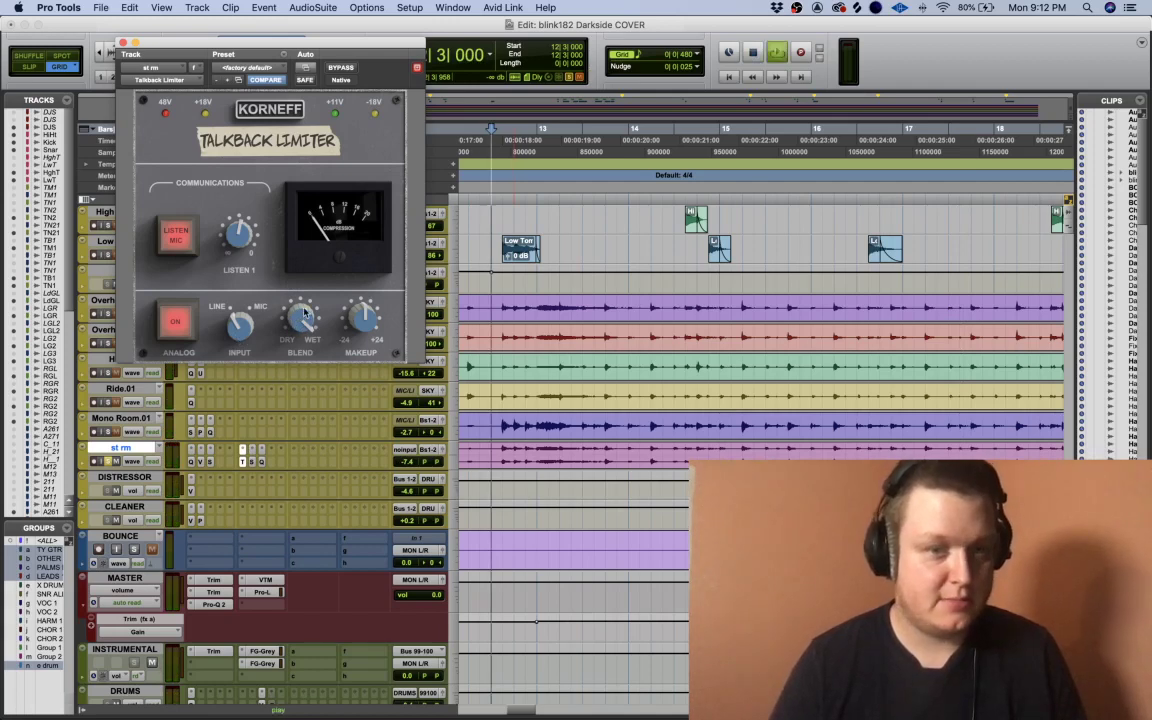
- During playback, turn the Talkback Limiter blend up to 100% wet
key(space)
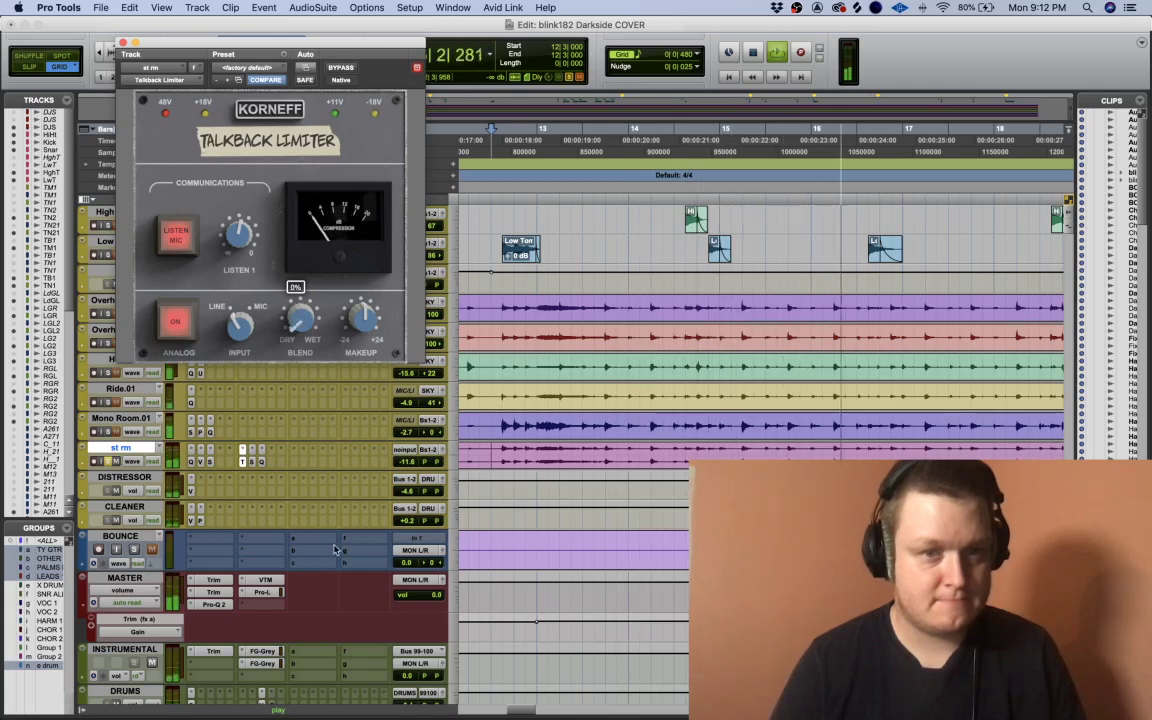
drag(311, 330, 305, 173)
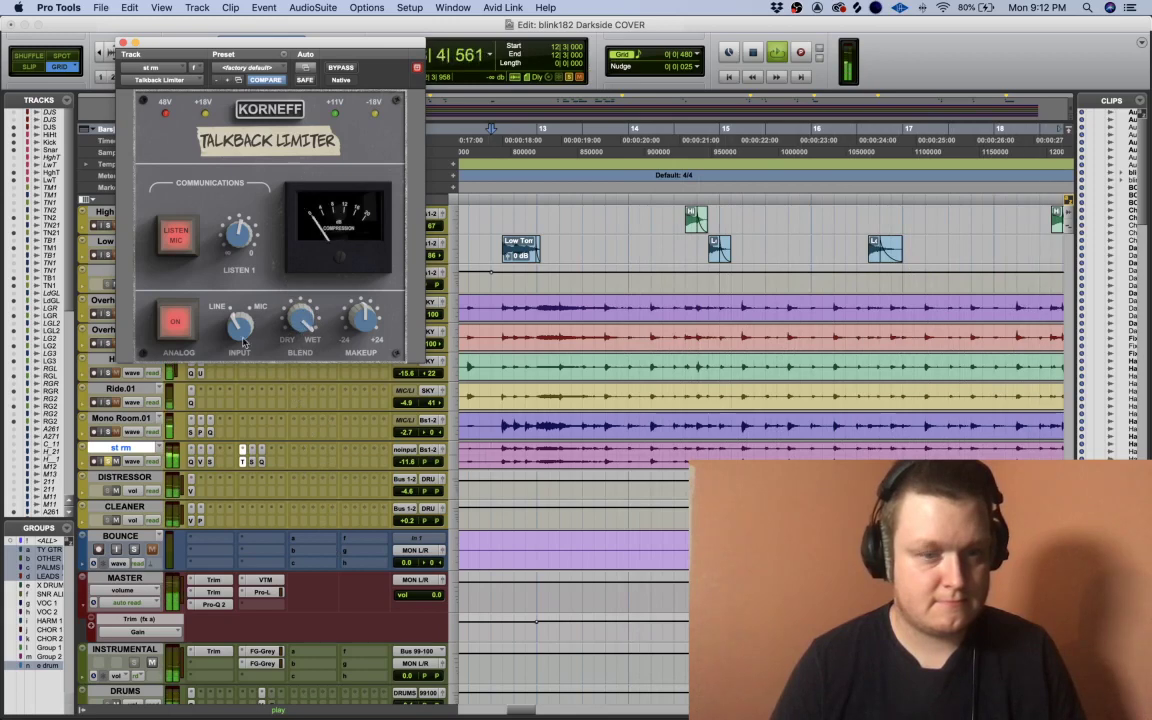
key(space)
- On the Talkback Limiter's KA82E33 back panel, try the distortion trim at 20 dB, then reset it to 0 dB
click(258, 110)
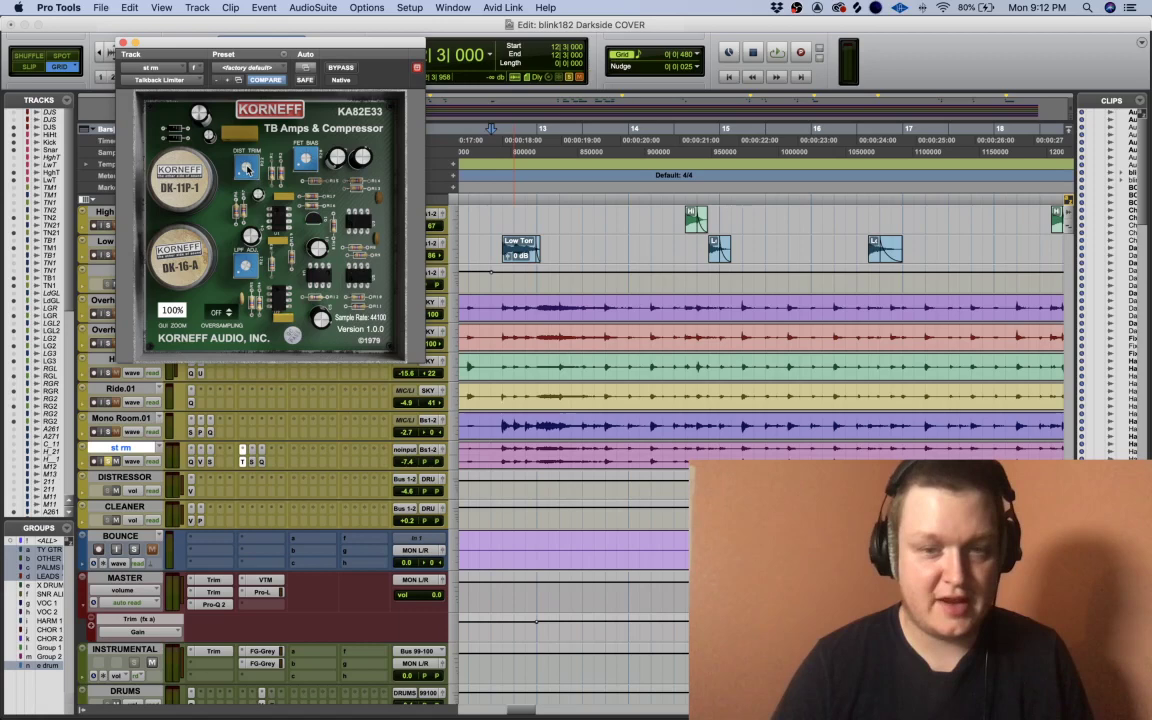
key(space)
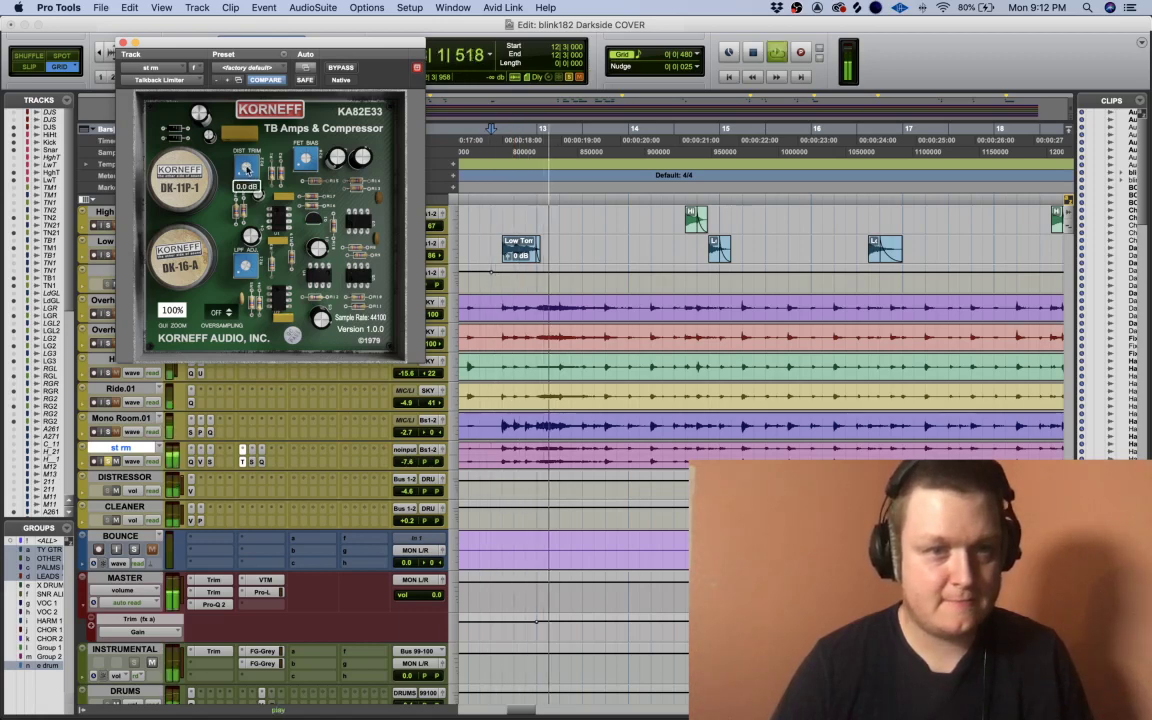
drag(246, 147, 249, 75)
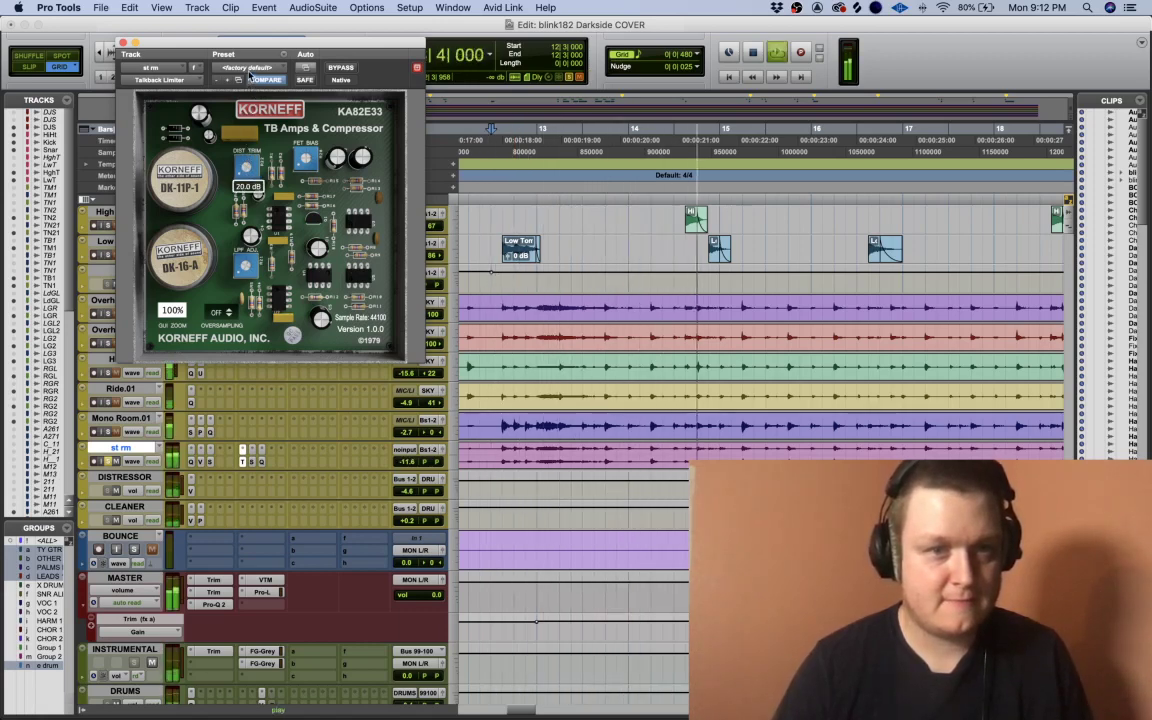
alt+click(247, 170)
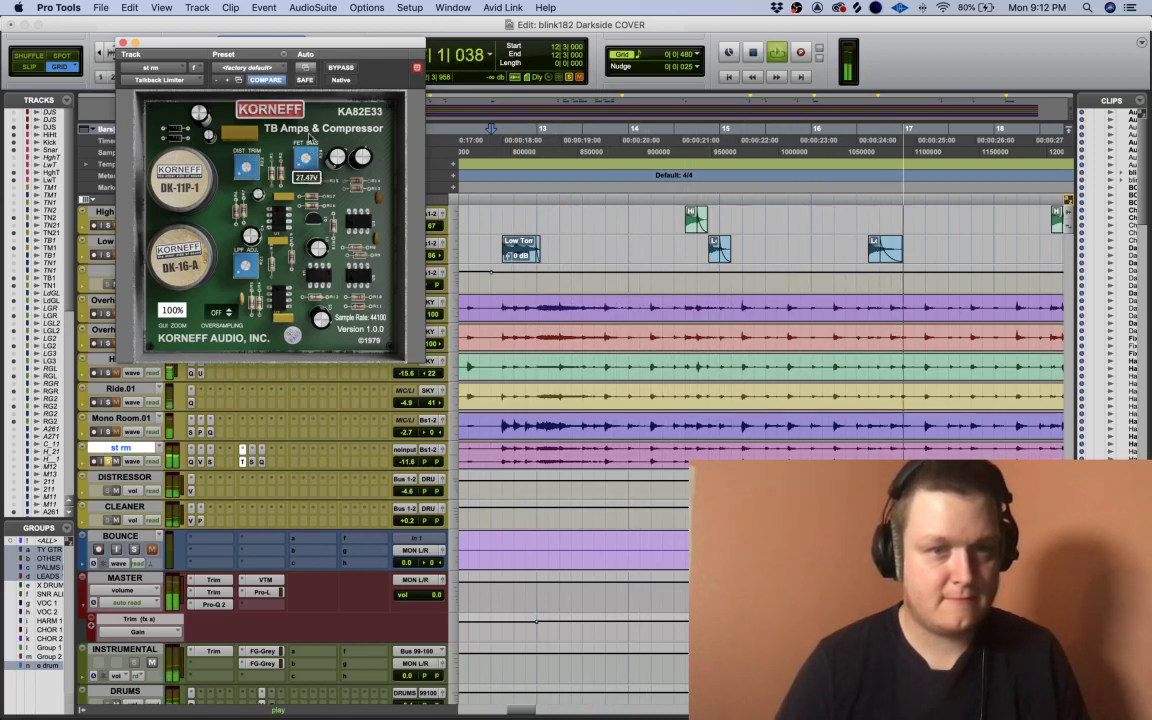
- Lower the FET bias to 9.00 V and set the DK-16-A filter near 15 kHz, then return to the front panel
drag(305, 157, 314, 190)
drag(314, 246, 318, 417)
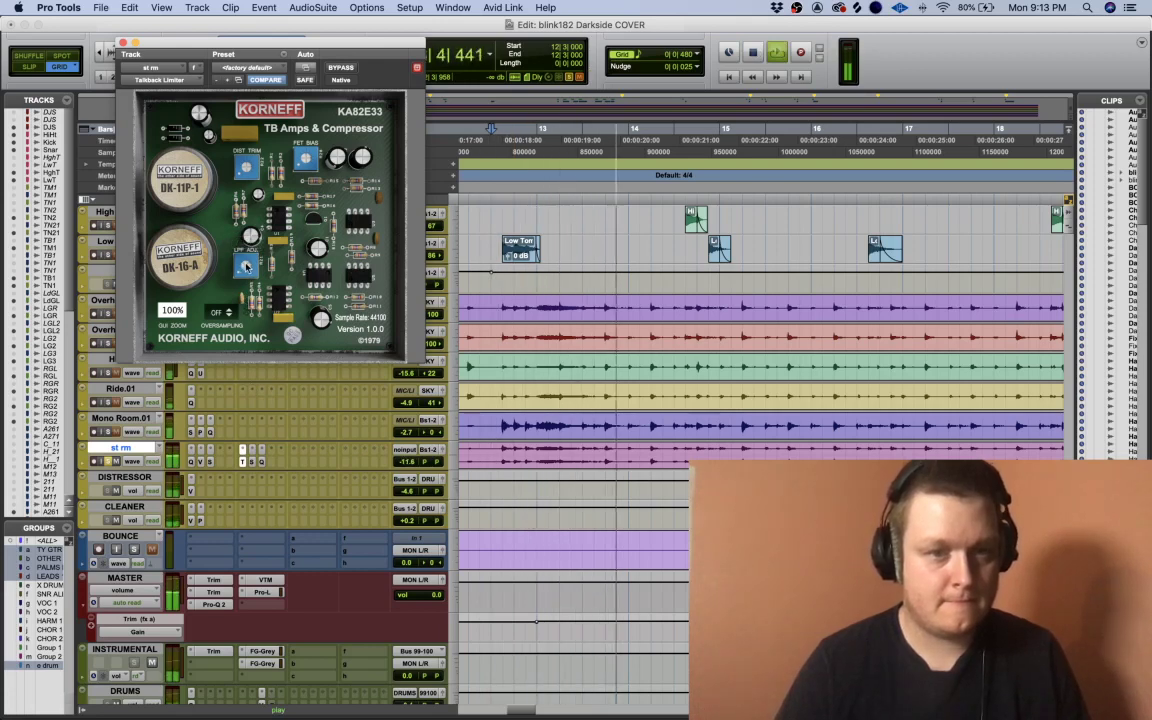
drag(245, 268, 247, 265)
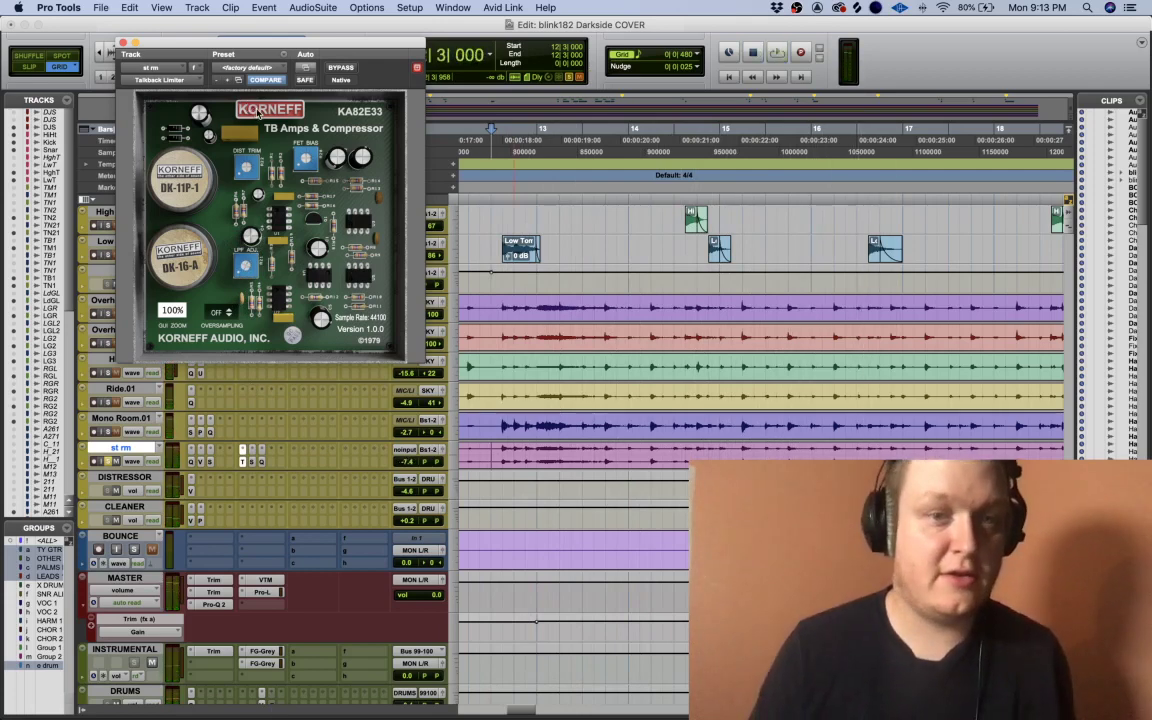
click(258, 114)
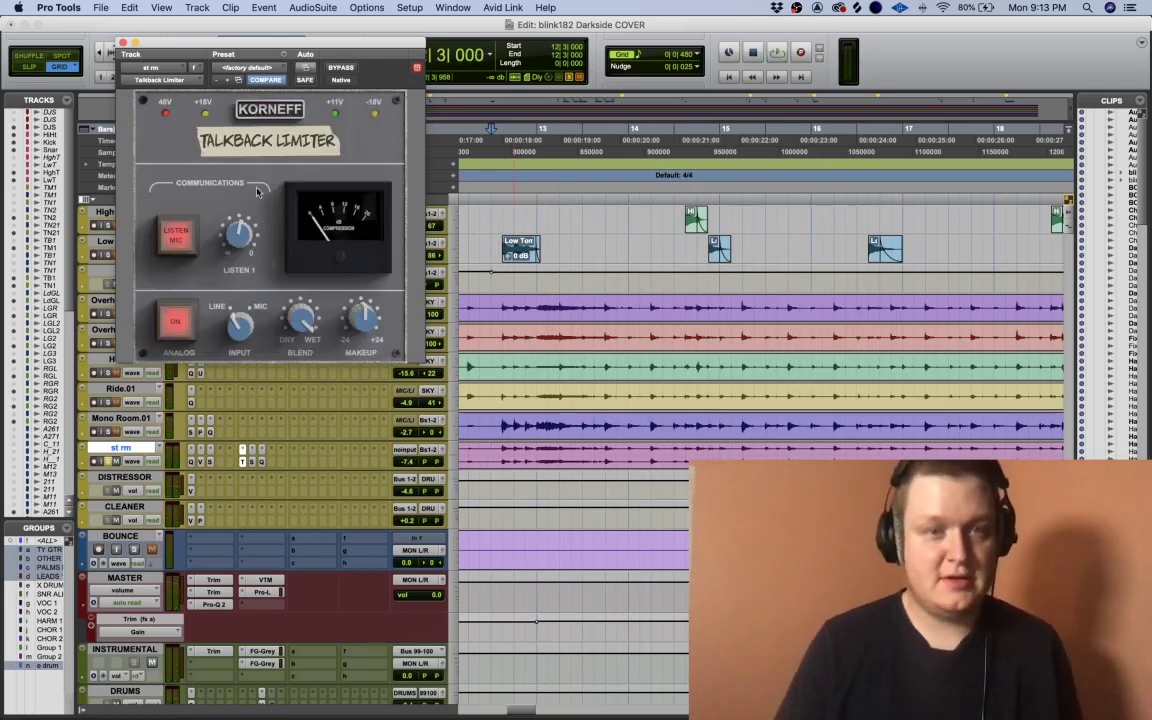
click(108, 462)
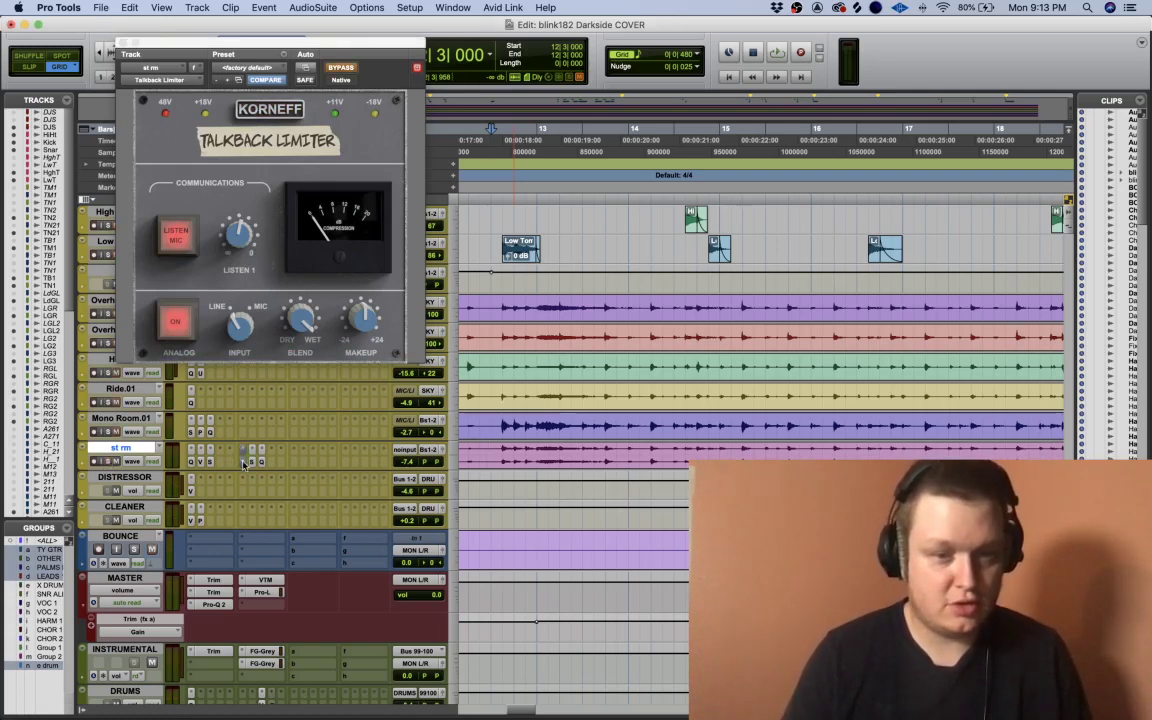
key(space)
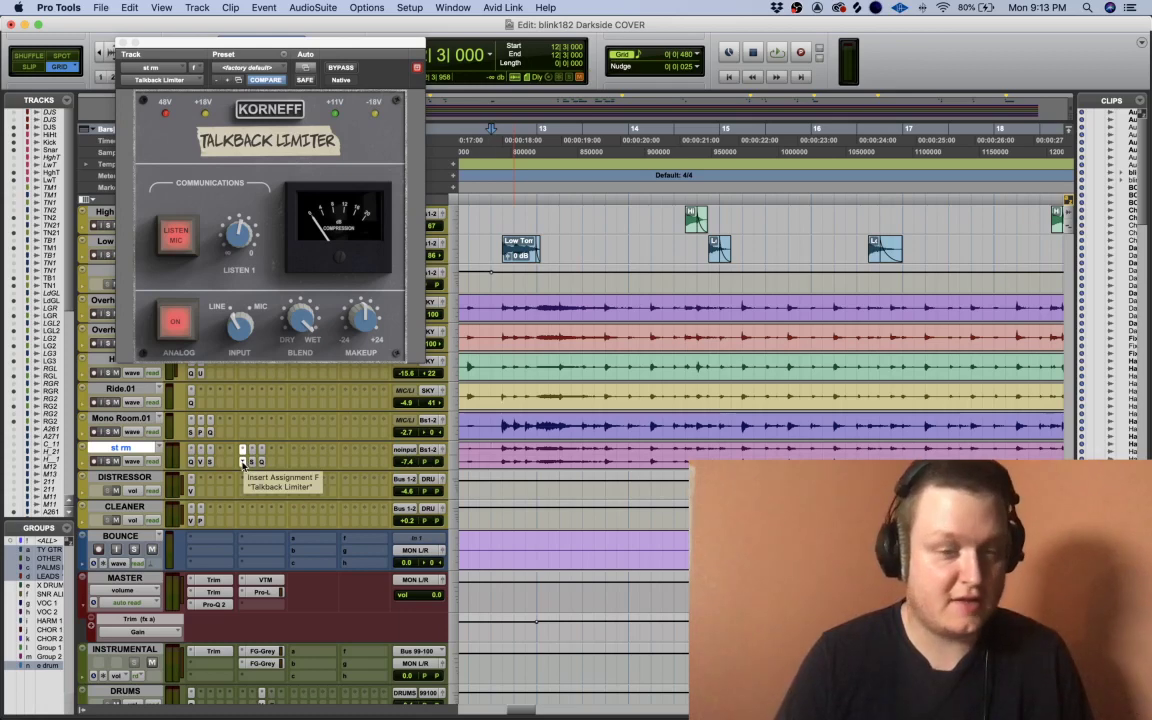
key(space)
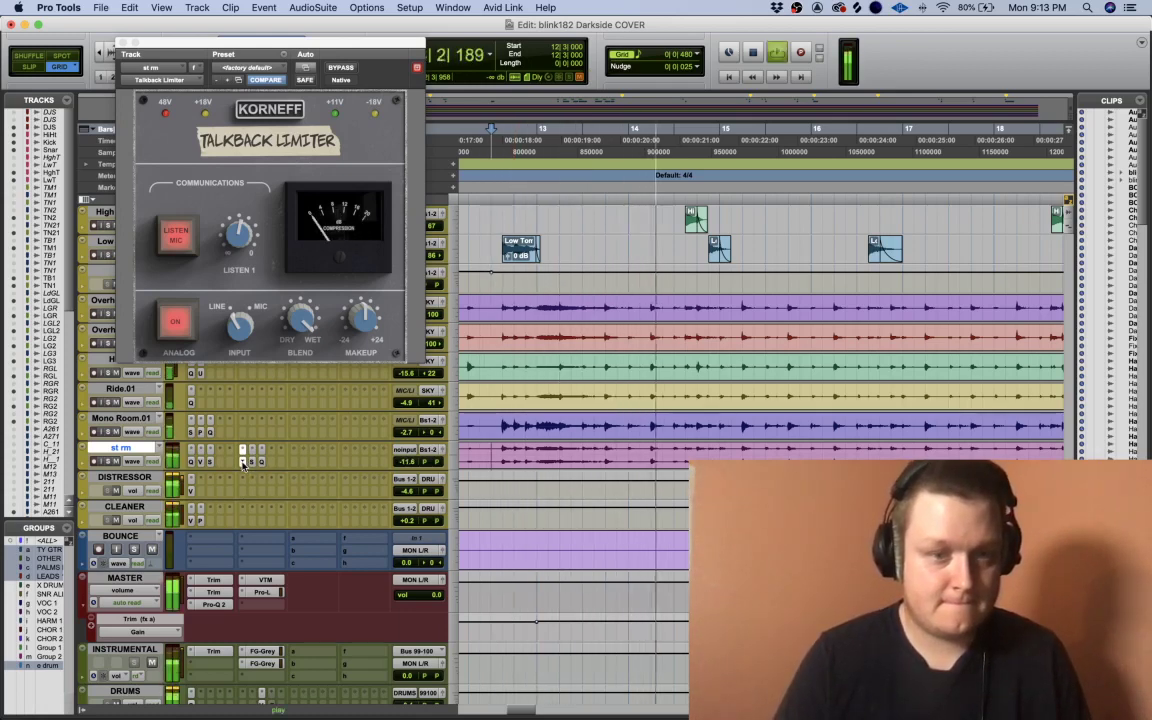
super+click(242, 463)
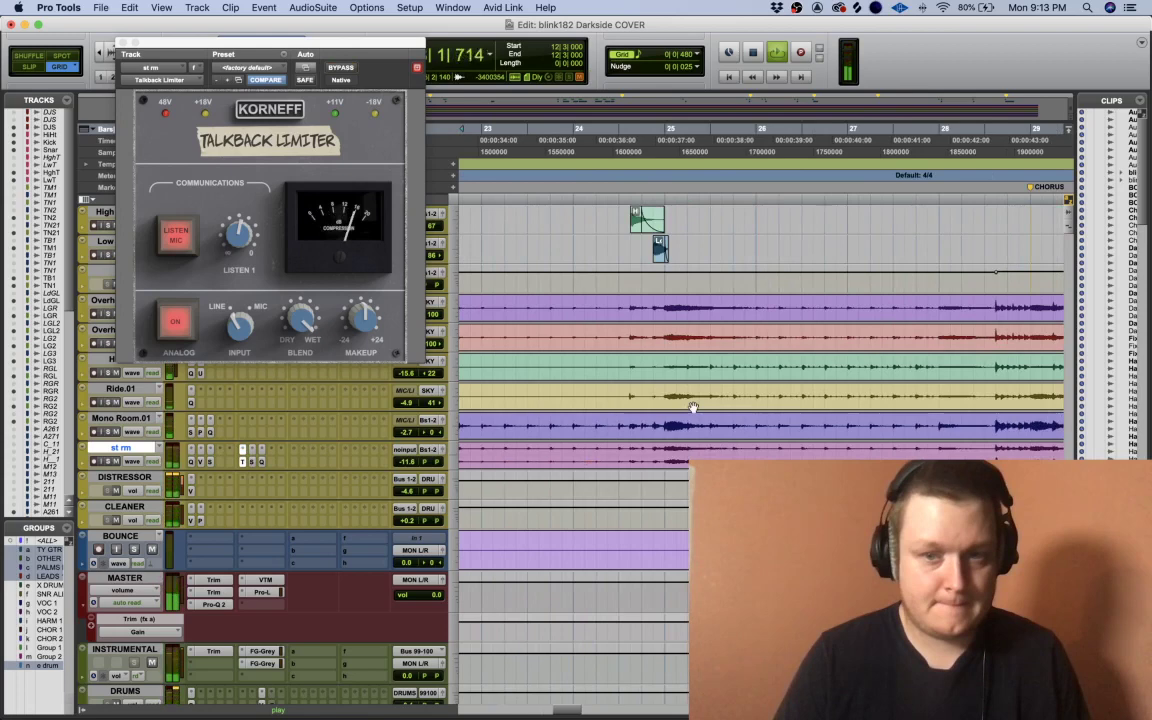
key(ctrl+p)
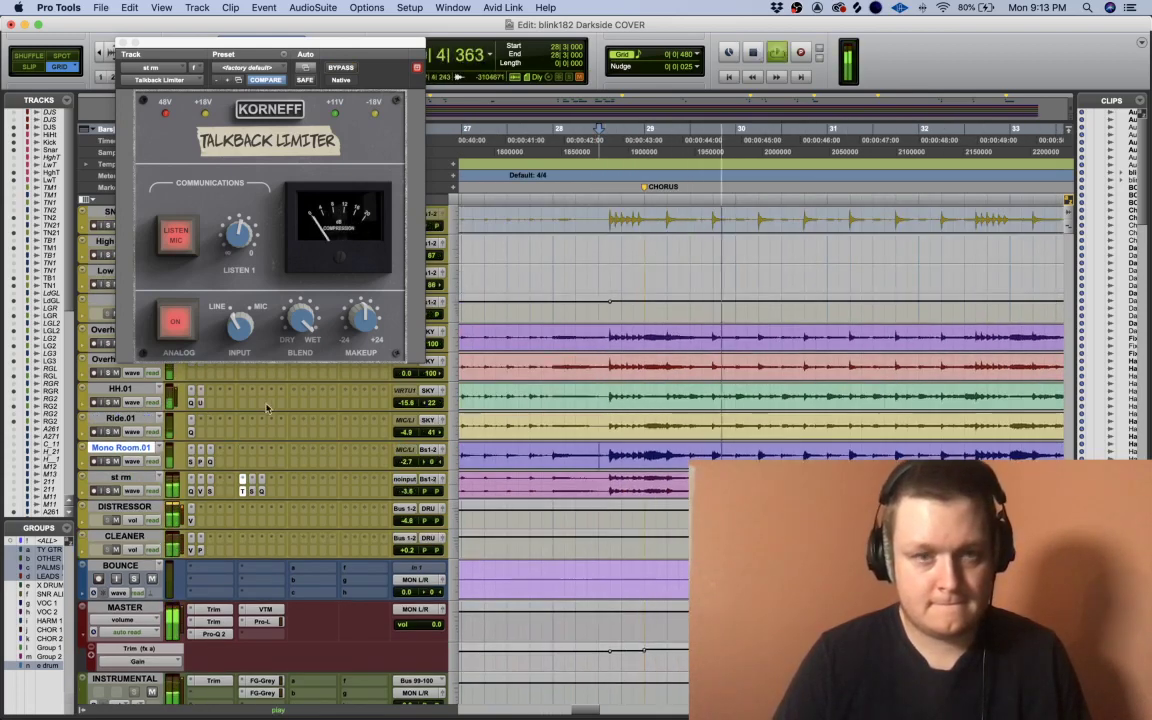
click(342, 68)
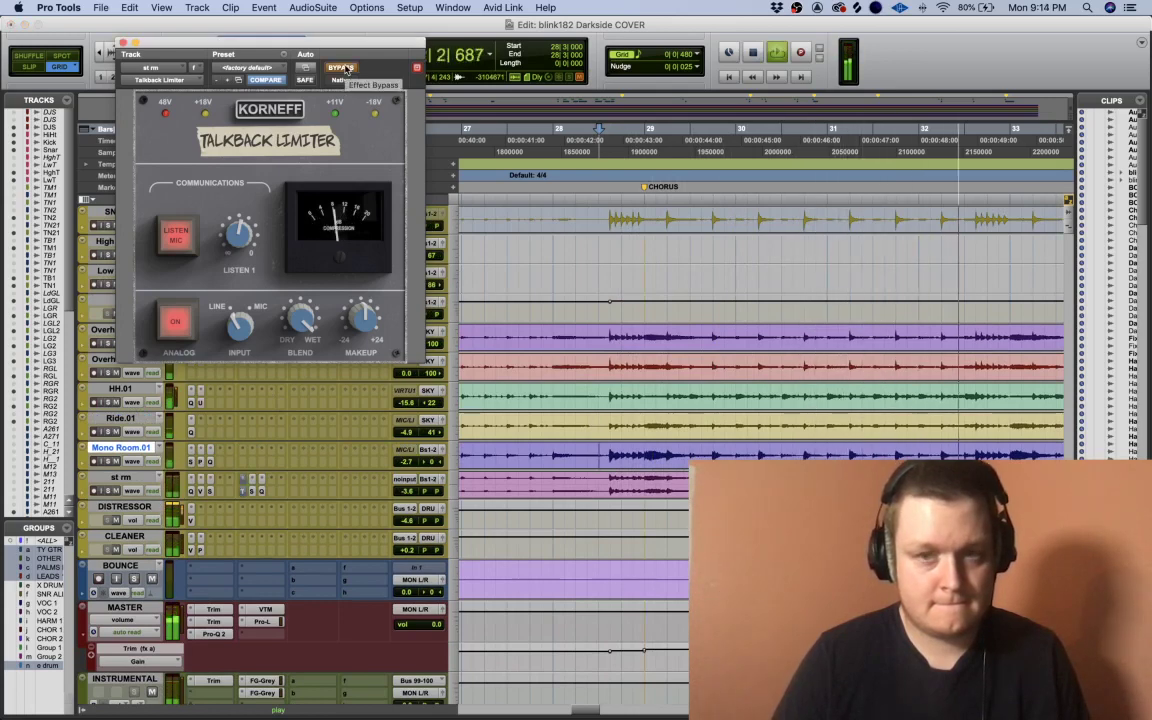
click(342, 68)
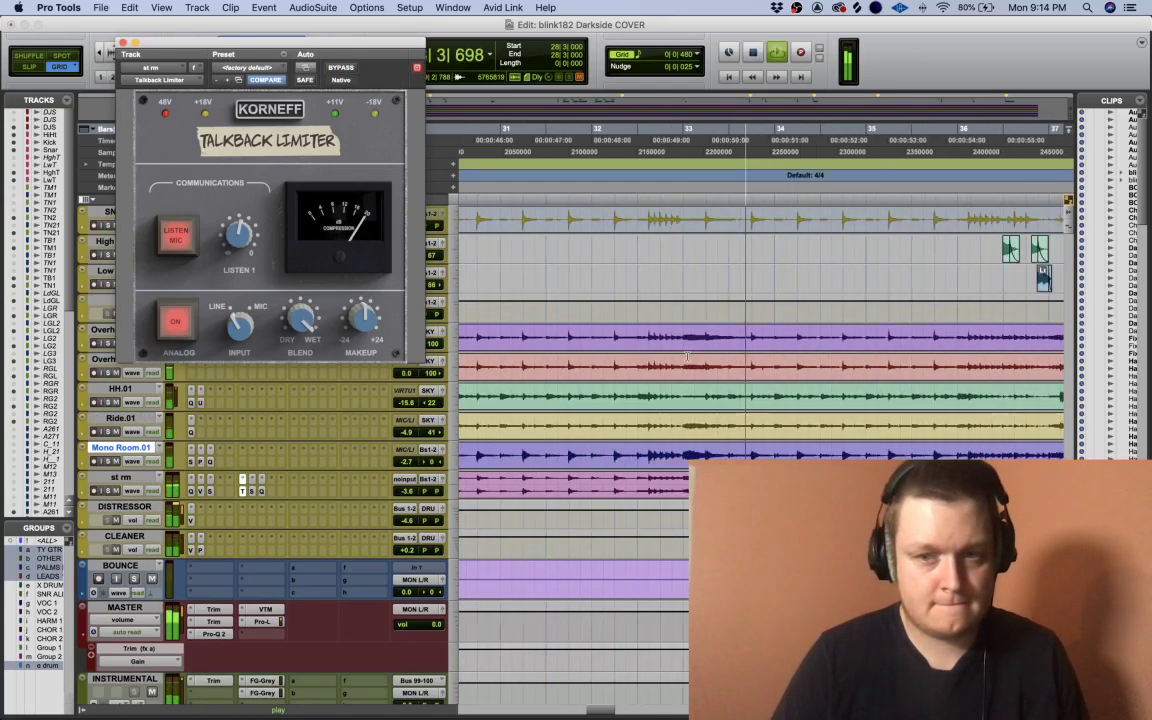
scroll(688, 360, down, 2)
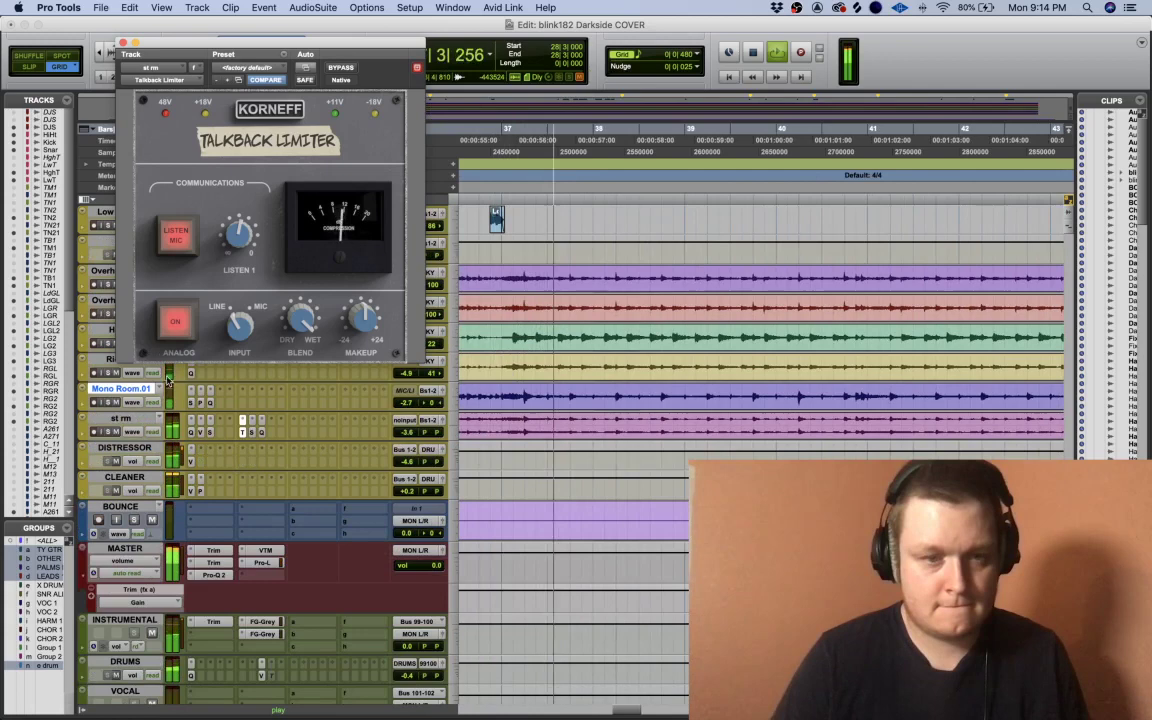
super+click(243, 431)
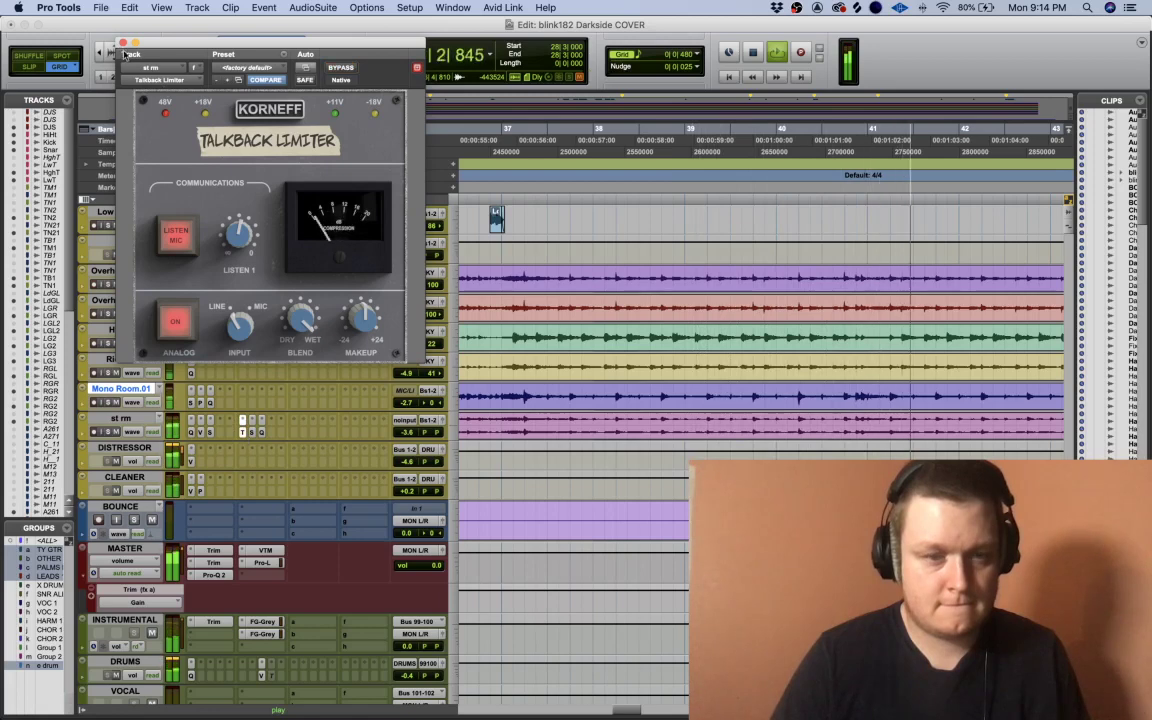
key(space)
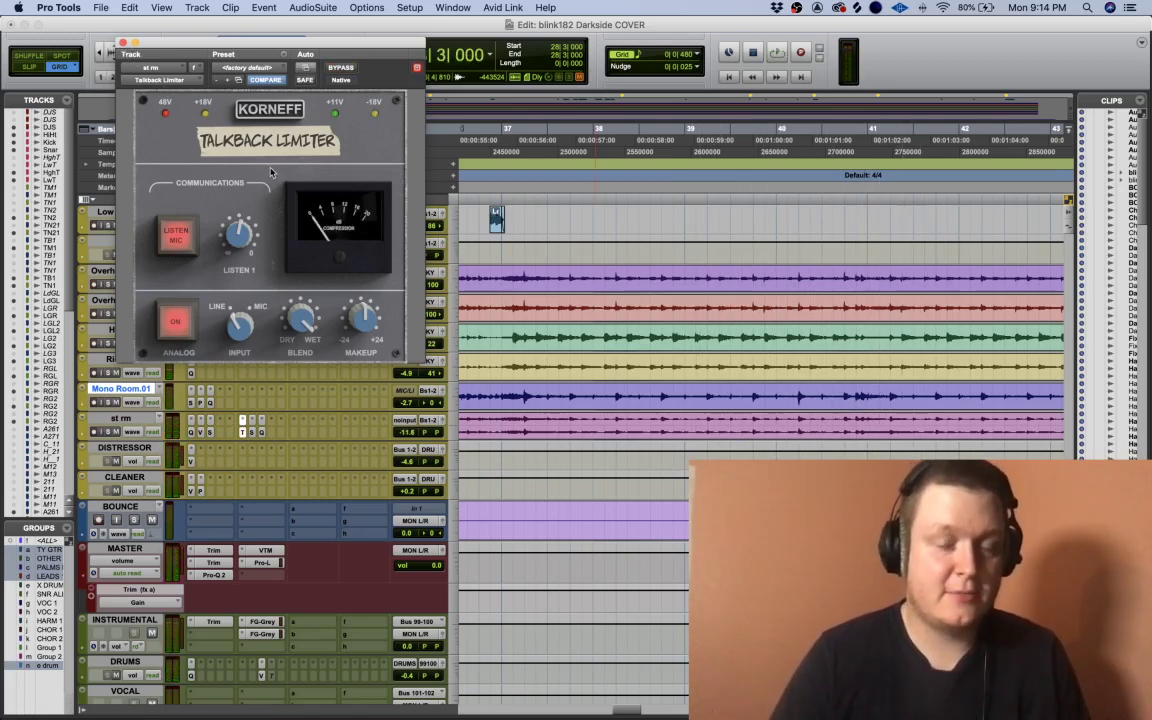
- Bring up the Pawn Shop Comp on insert b of the CLEANER track
click(200, 492)
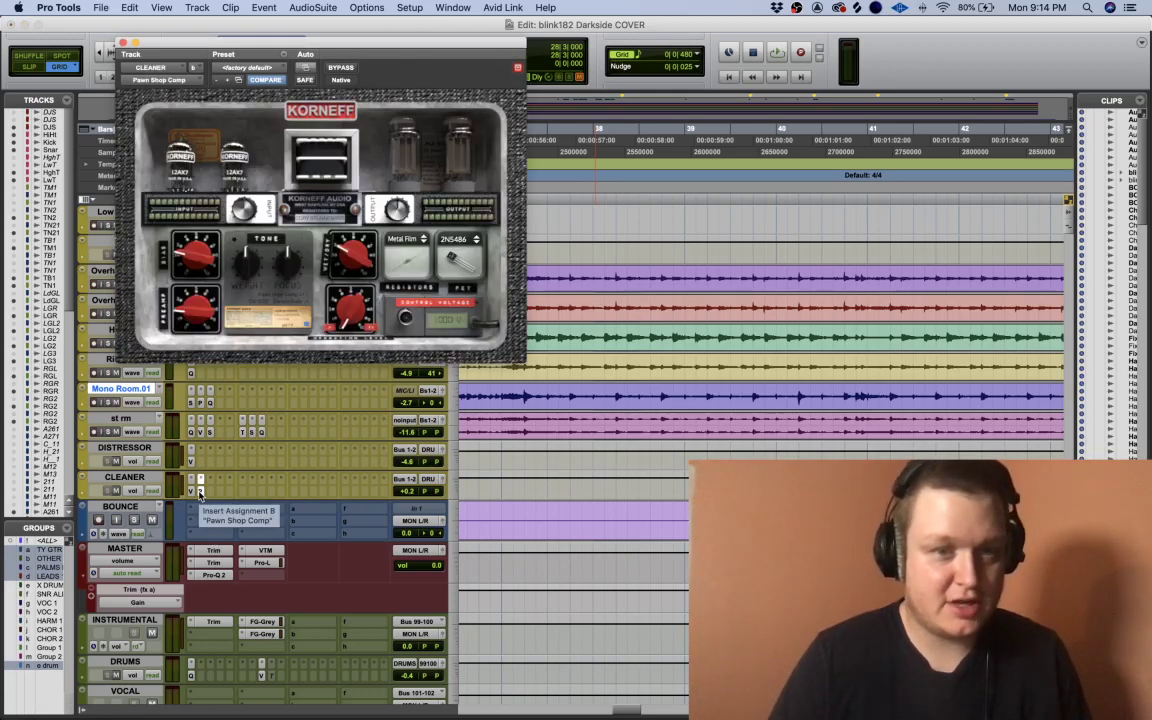